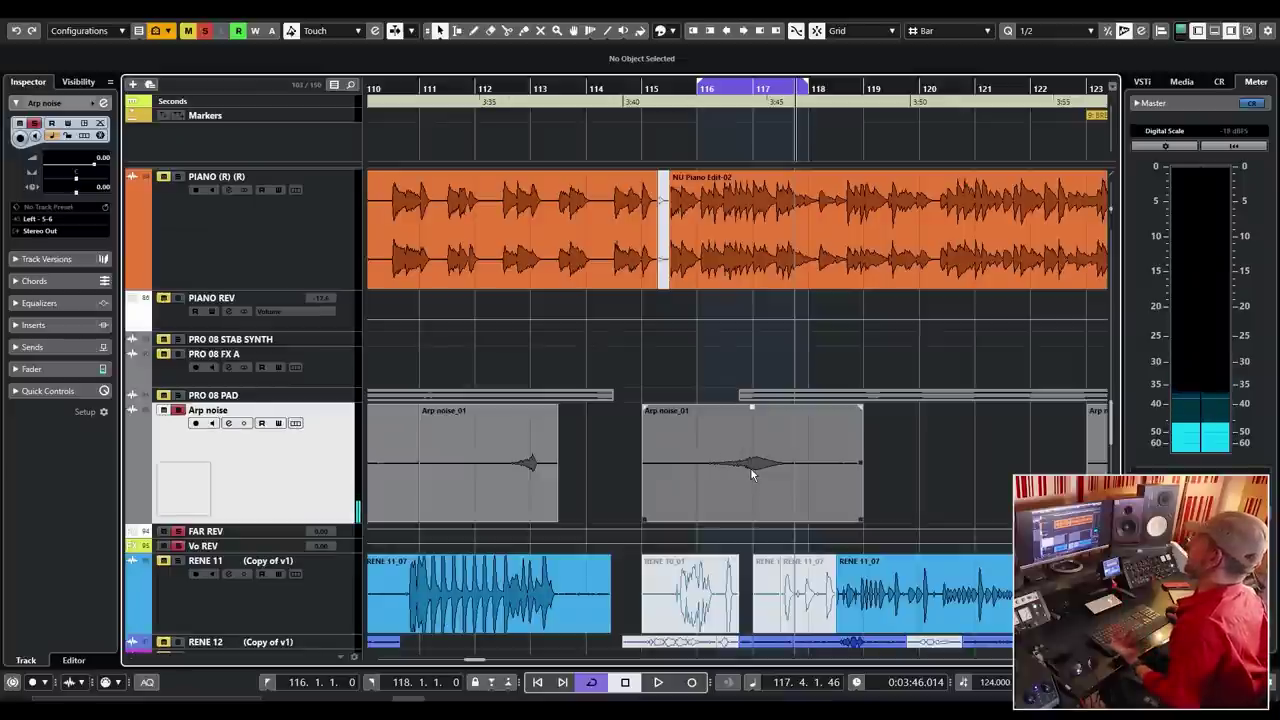
- Duplicate the Arp noise track, then pan the original hard left and the Arp noise (D) copy hard right
right_click(323, 474)
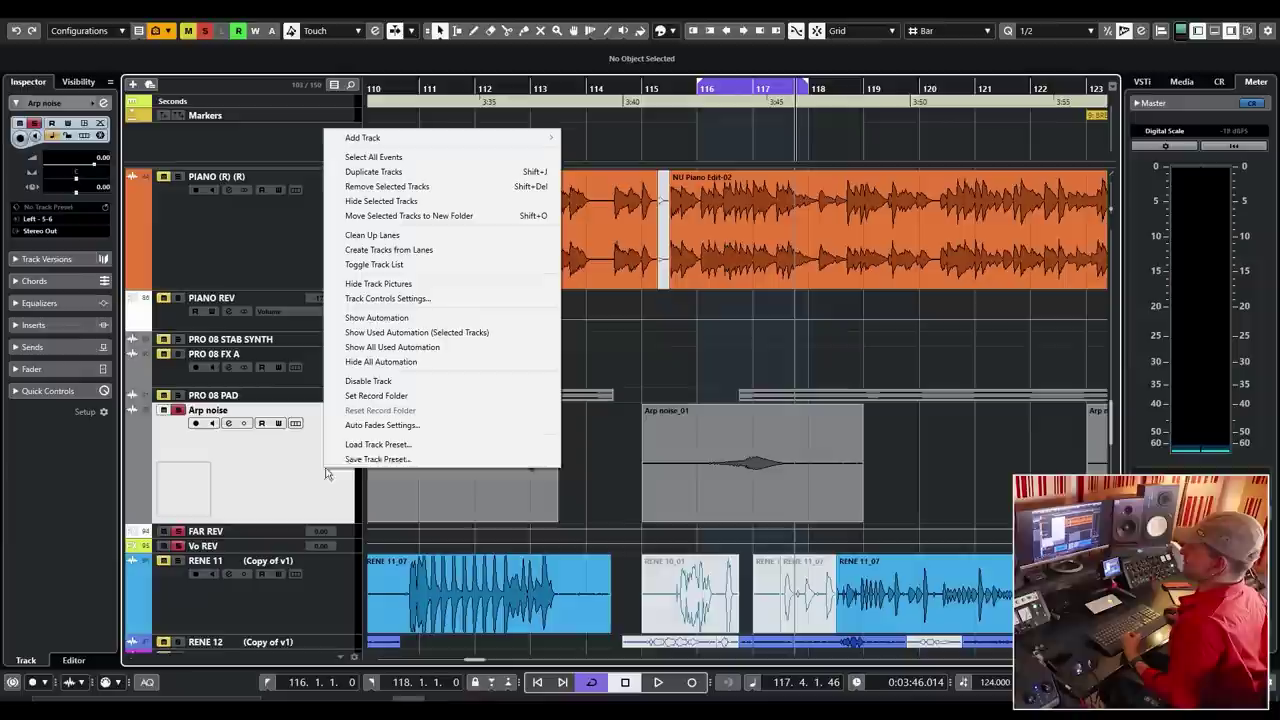
click(412, 172)
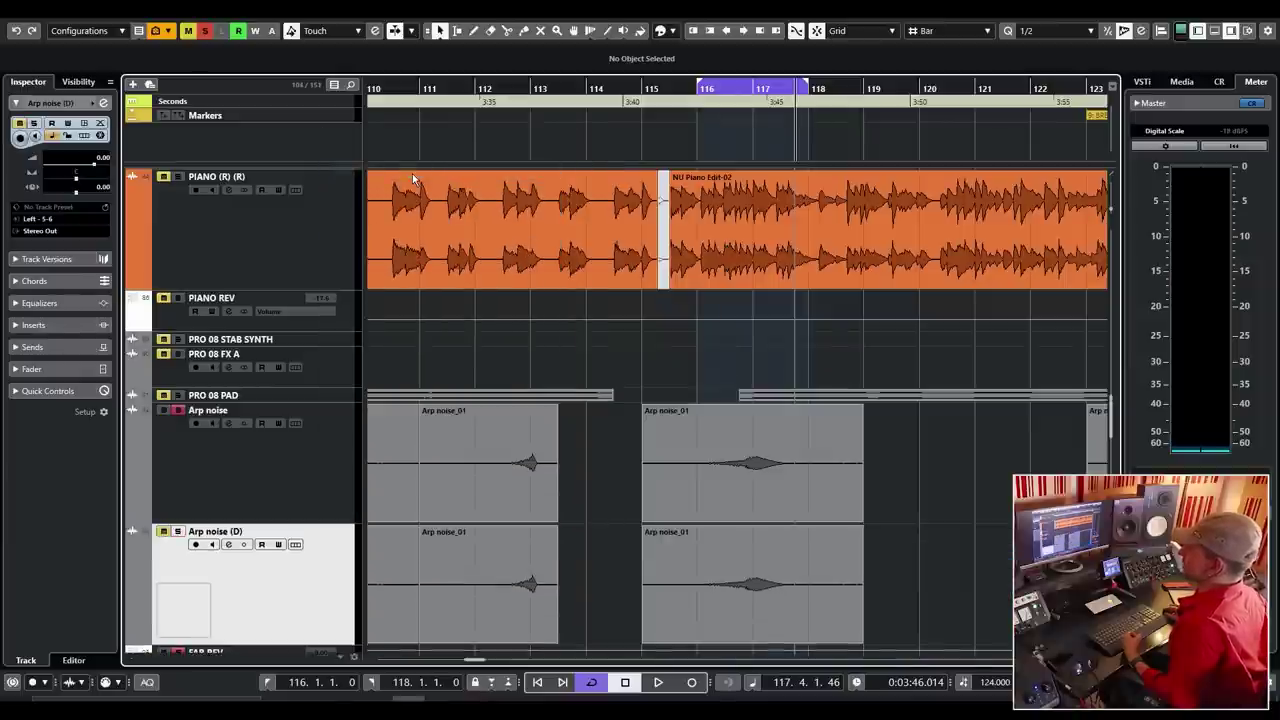
click(315, 455)
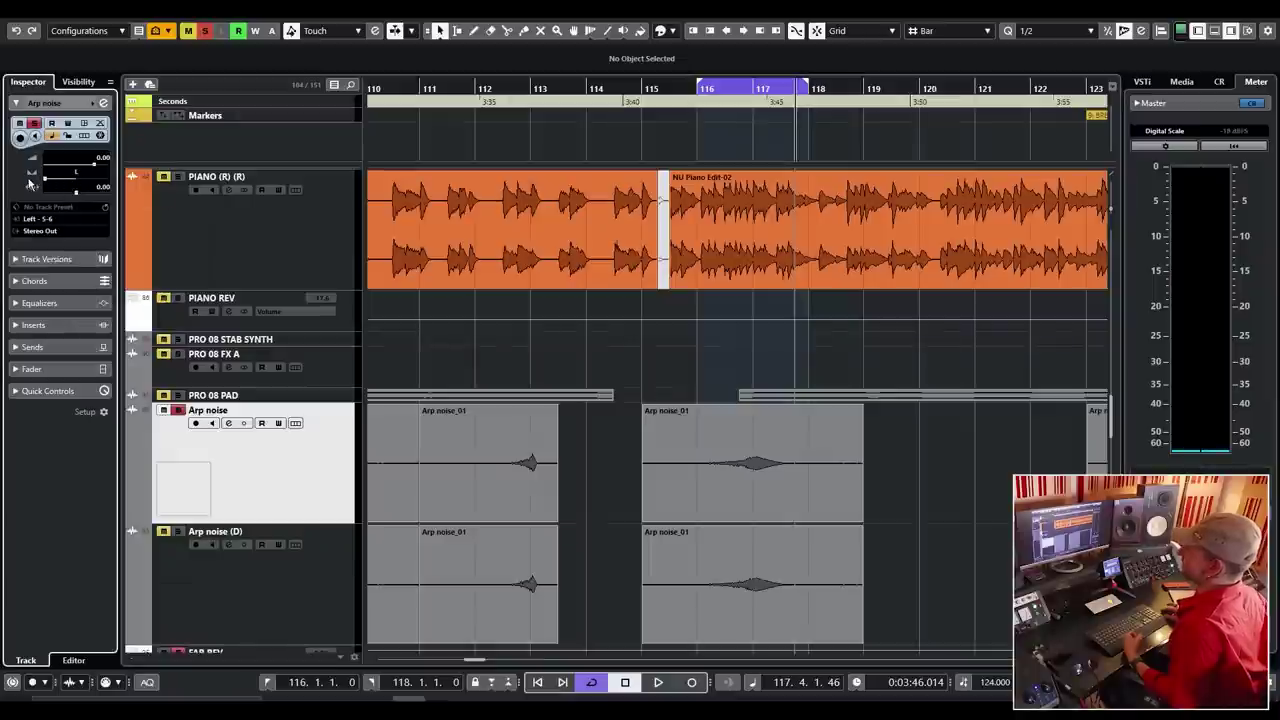
click(318, 577)
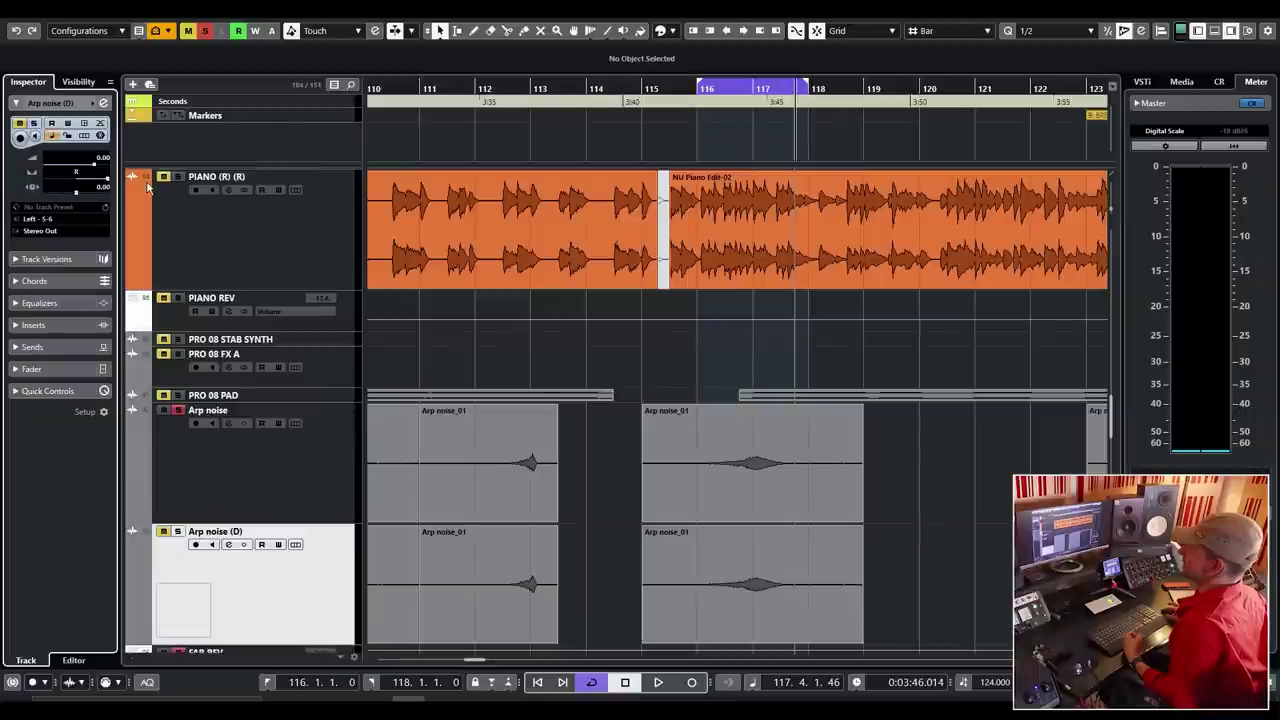
click(158, 533)
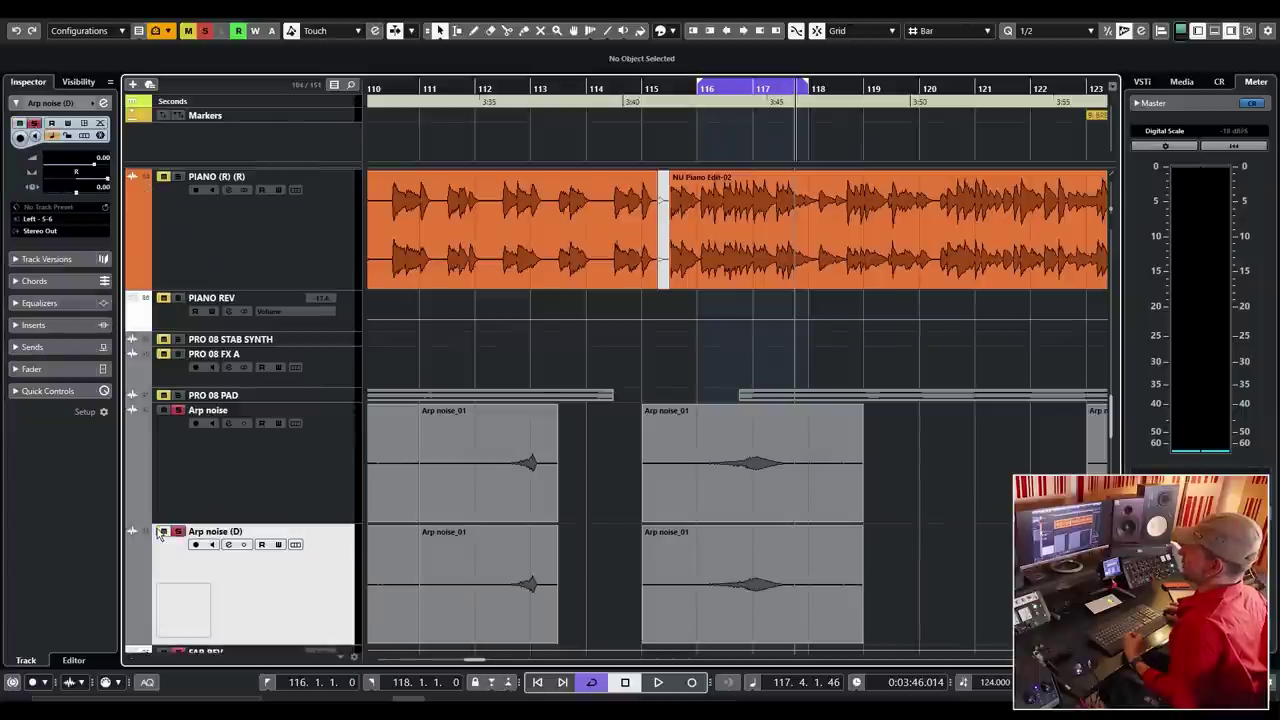
- Add a low cut around 537 Hz on Arp noise and a high cut on the Arp noise (D) copy
click(284, 470)
click(228, 423)
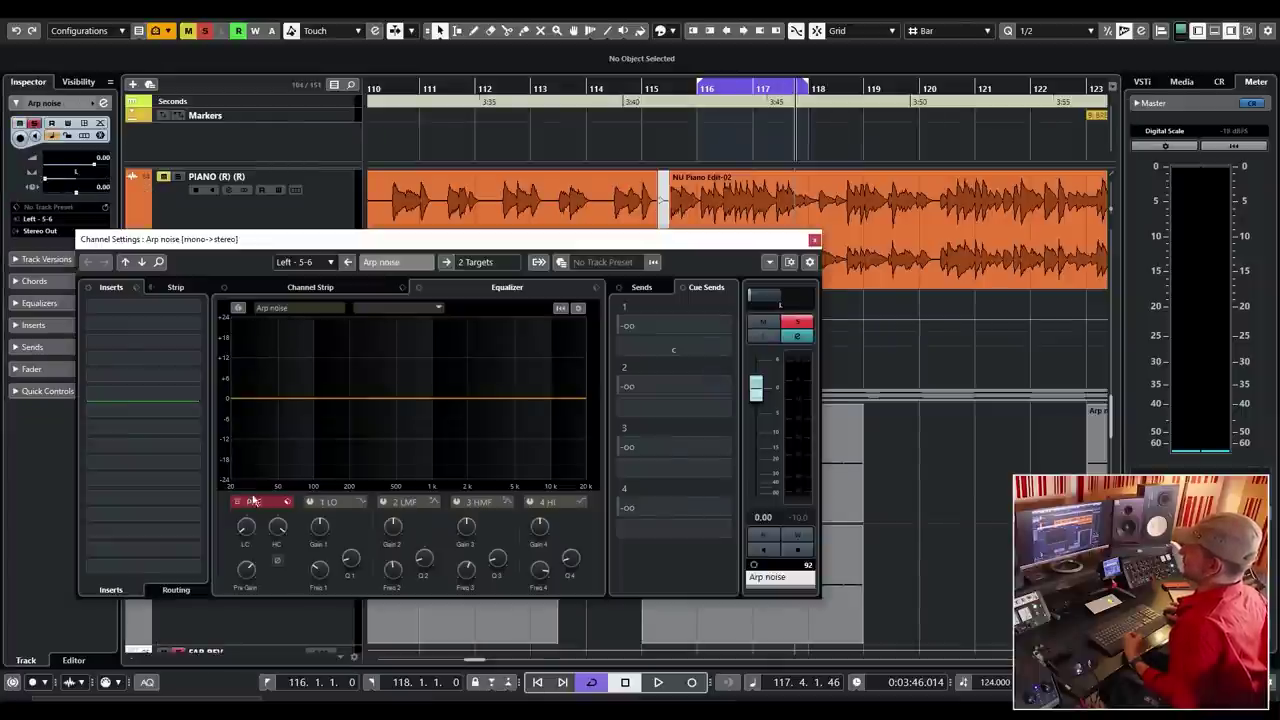
drag(248, 537, 255, 478)
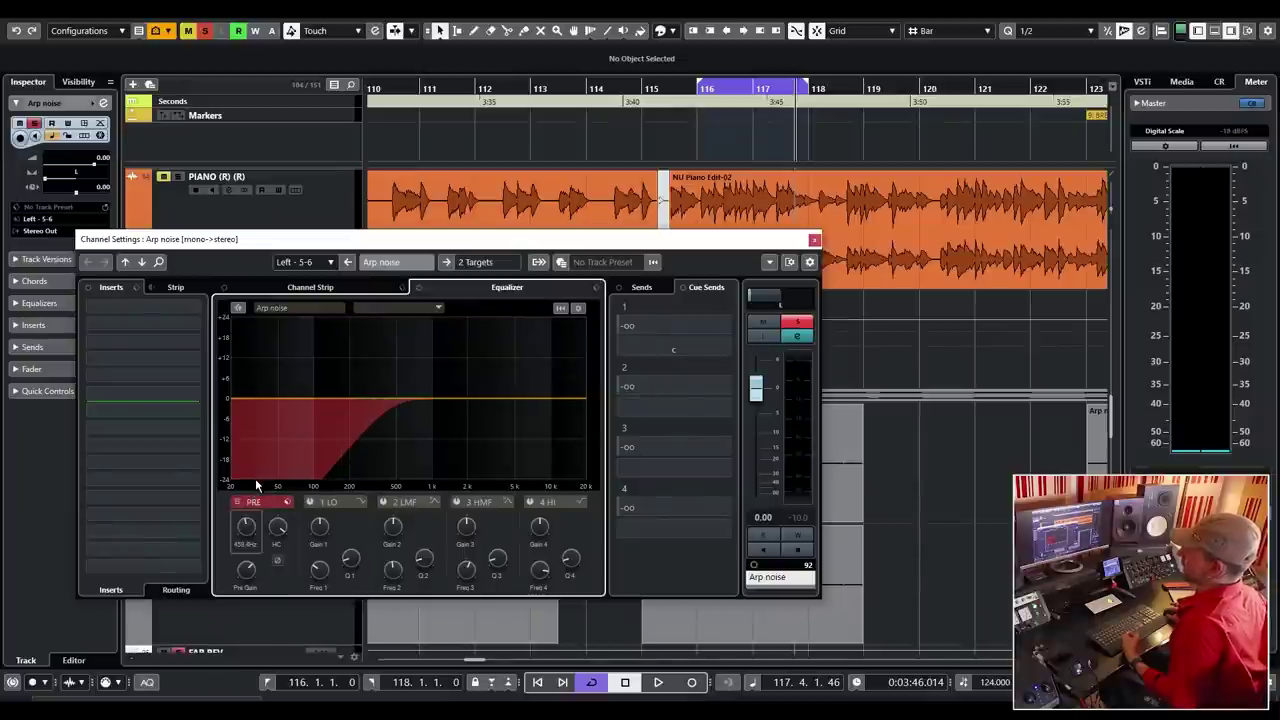
click(814, 241)
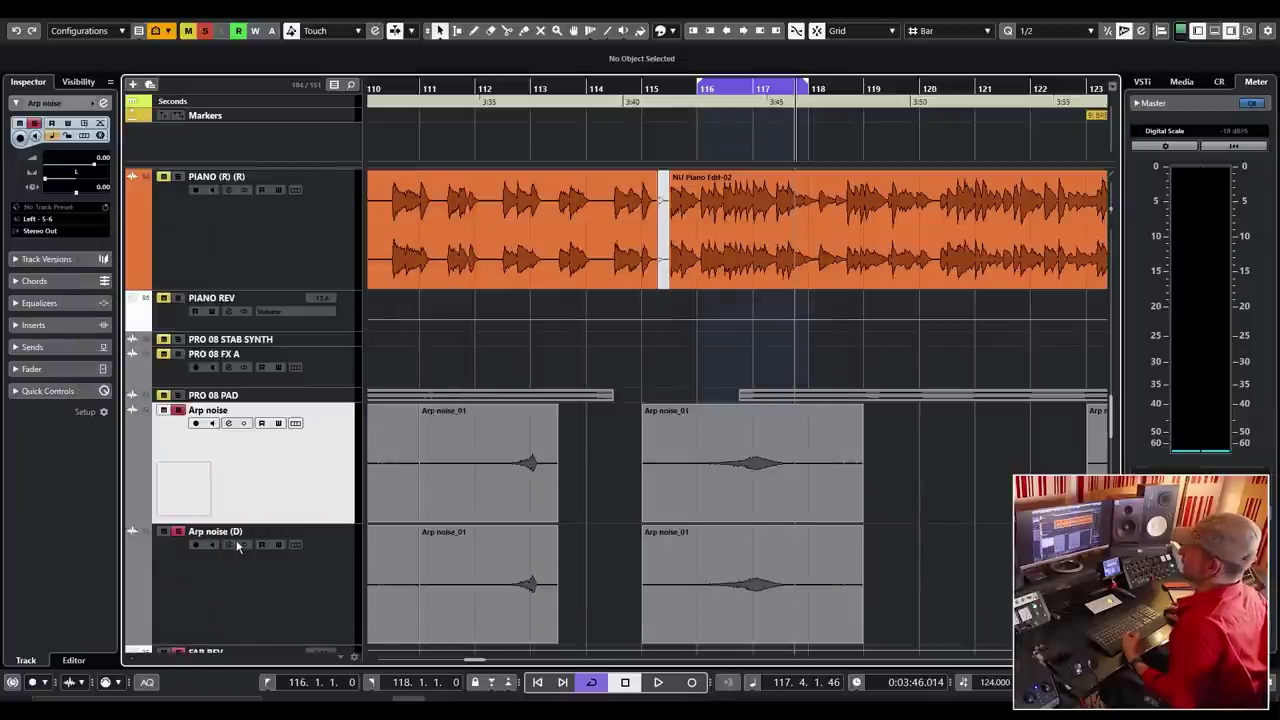
click(228, 544)
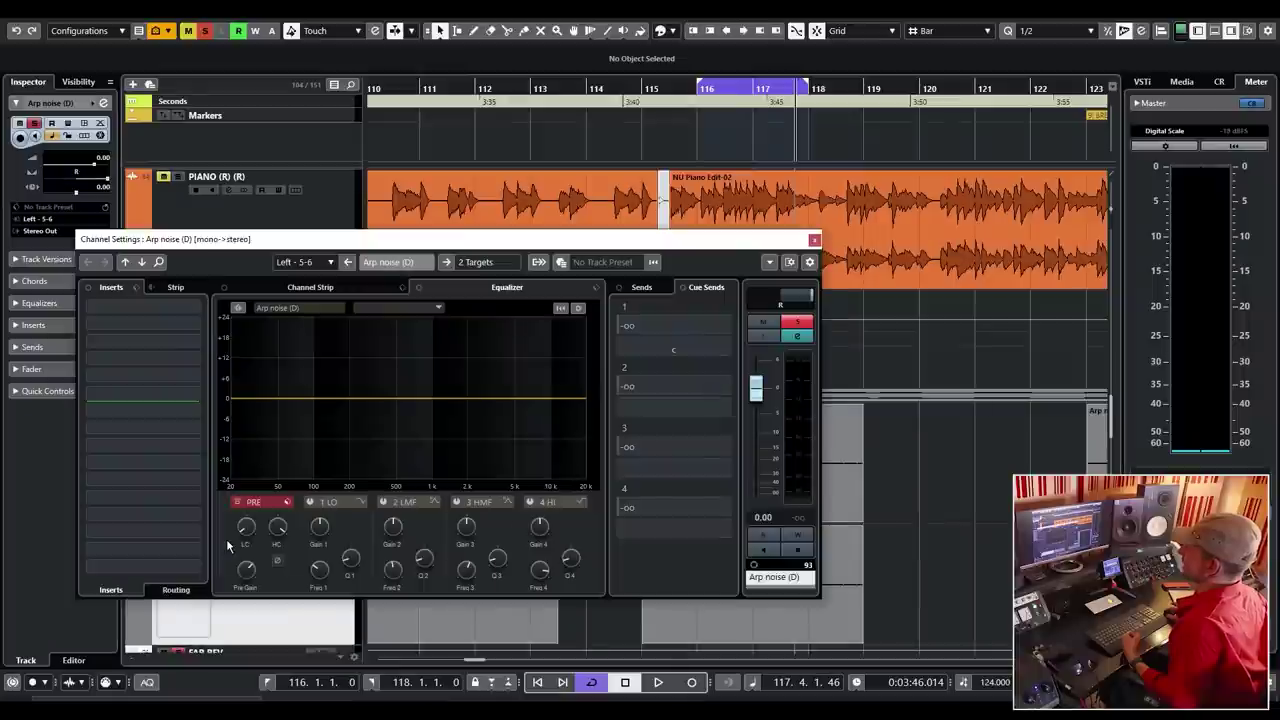
drag(277, 530, 274, 594)
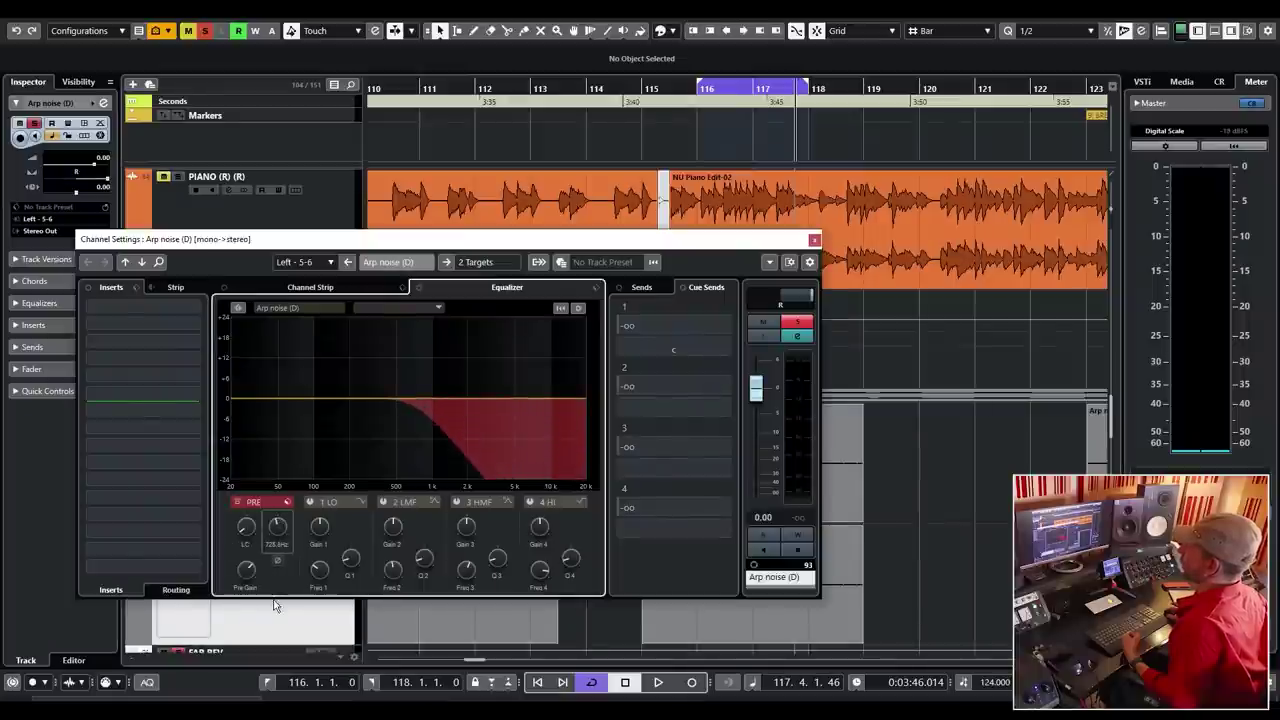
click(813, 241)
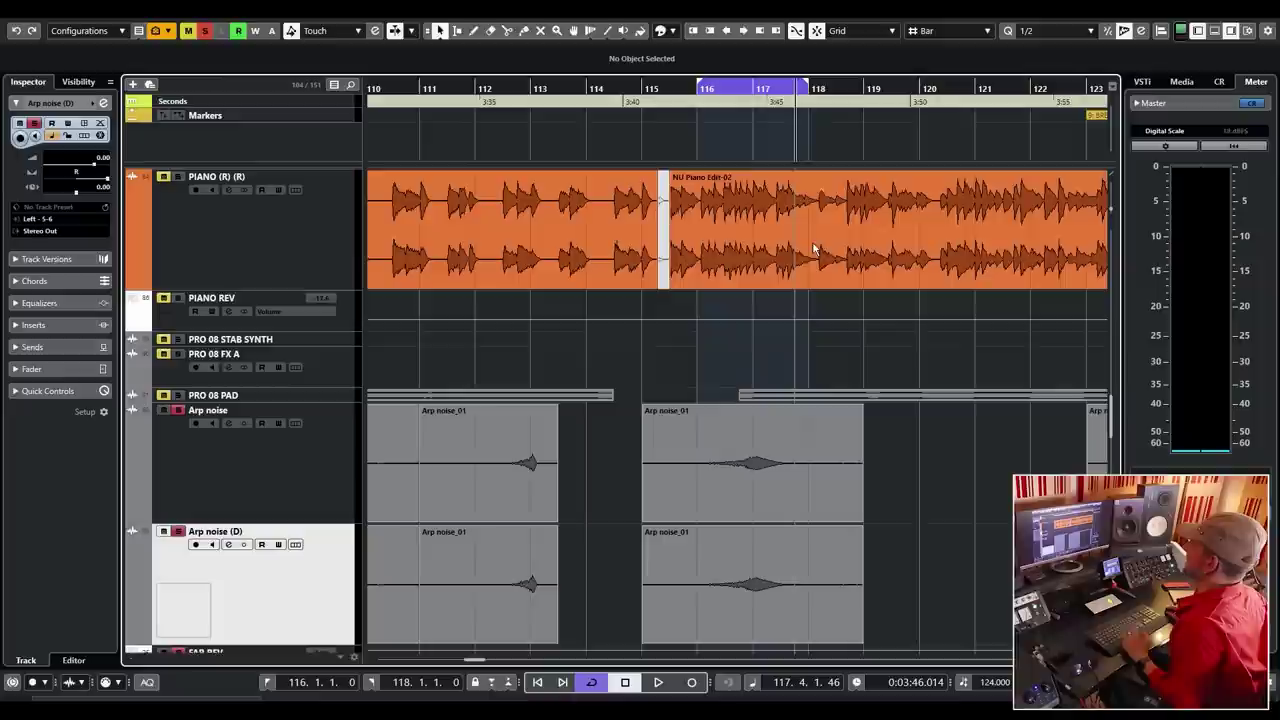
- Audition the filtered pair and raise the copy's high cut from 815.5 Hz to 1652 Hz
key(space)
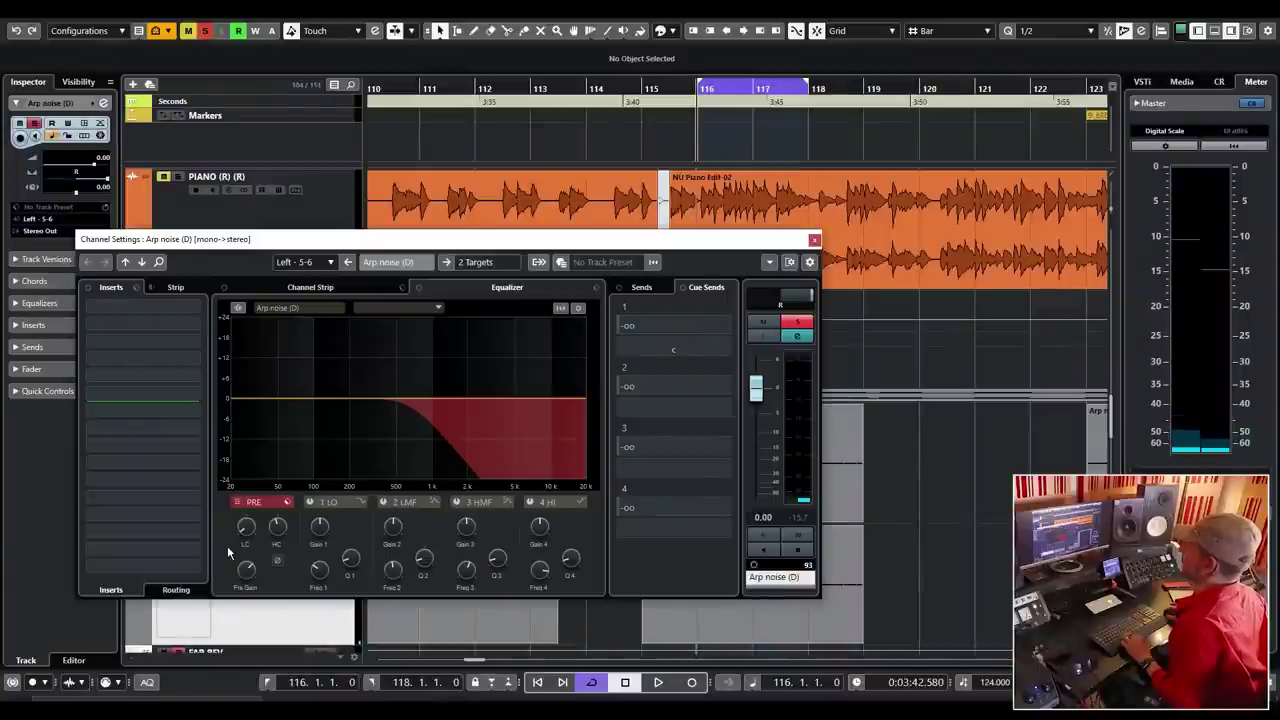
key(space)
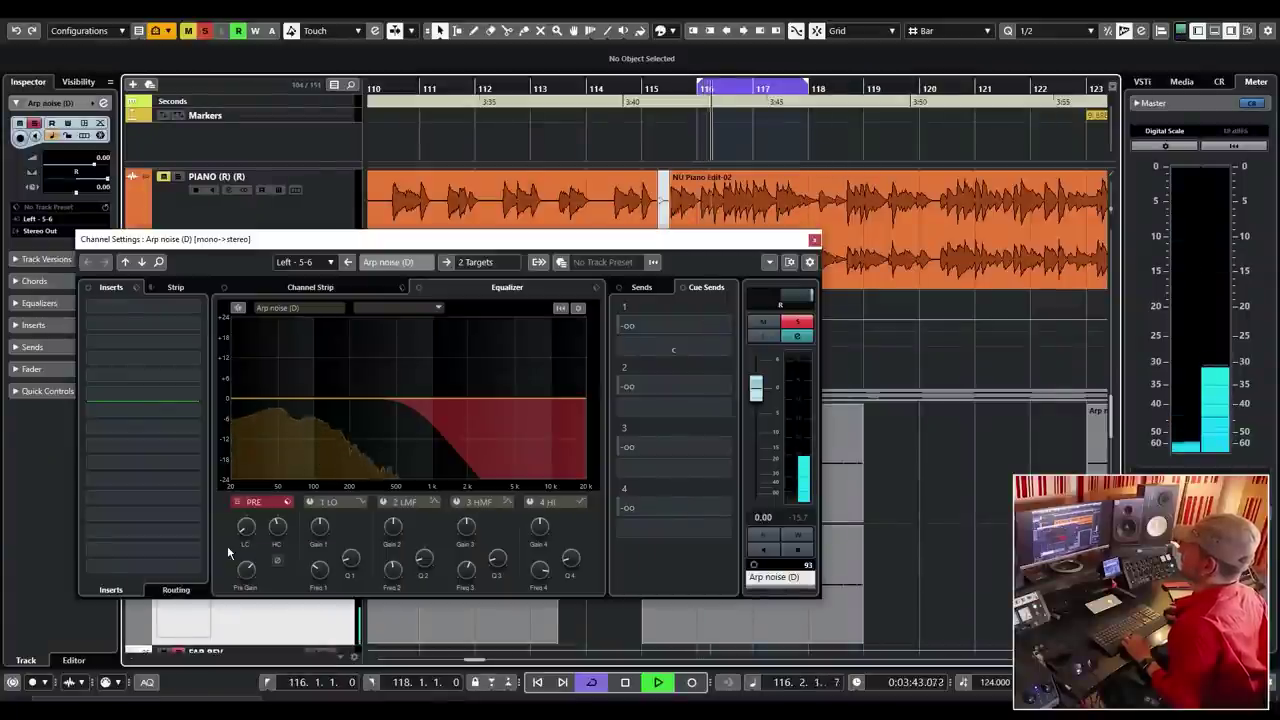
key(space)
click(279, 527)
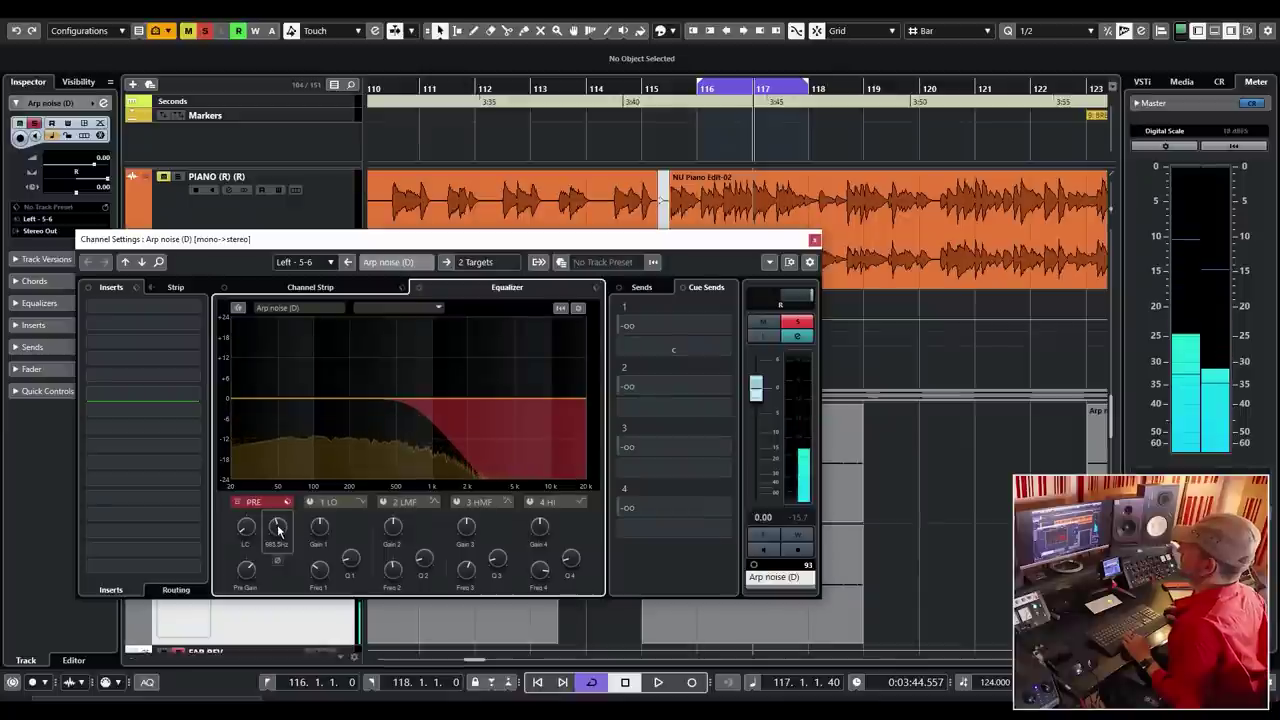
drag(279, 527, 285, 524)
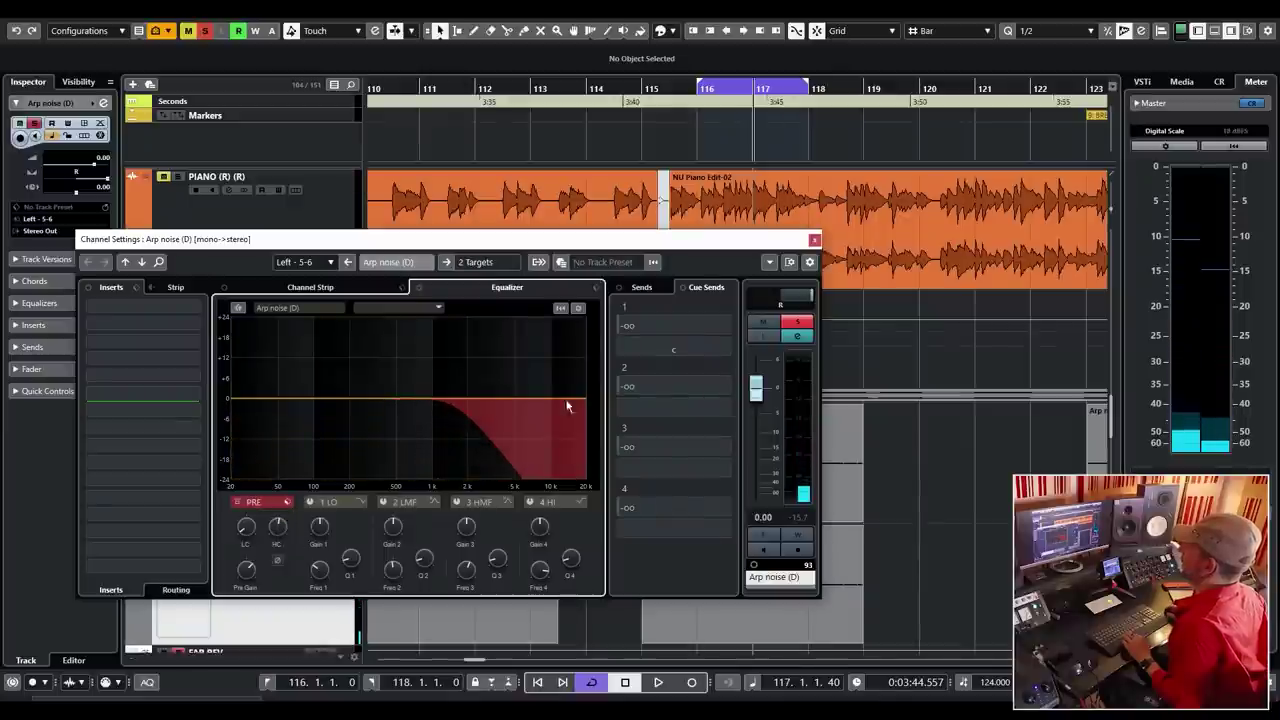
click(815, 240)
- Lower the low cut on the original Arp noise track slightly
click(318, 485)
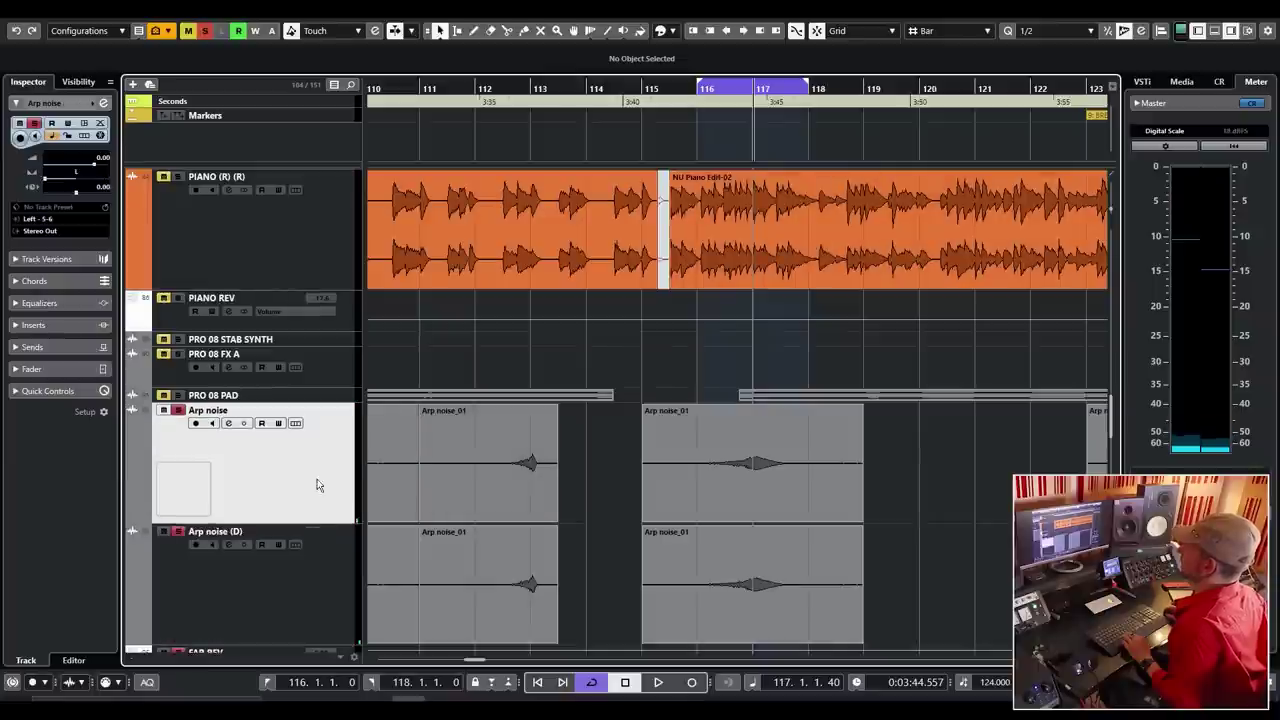
click(228, 424)
drag(246, 527, 250, 532)
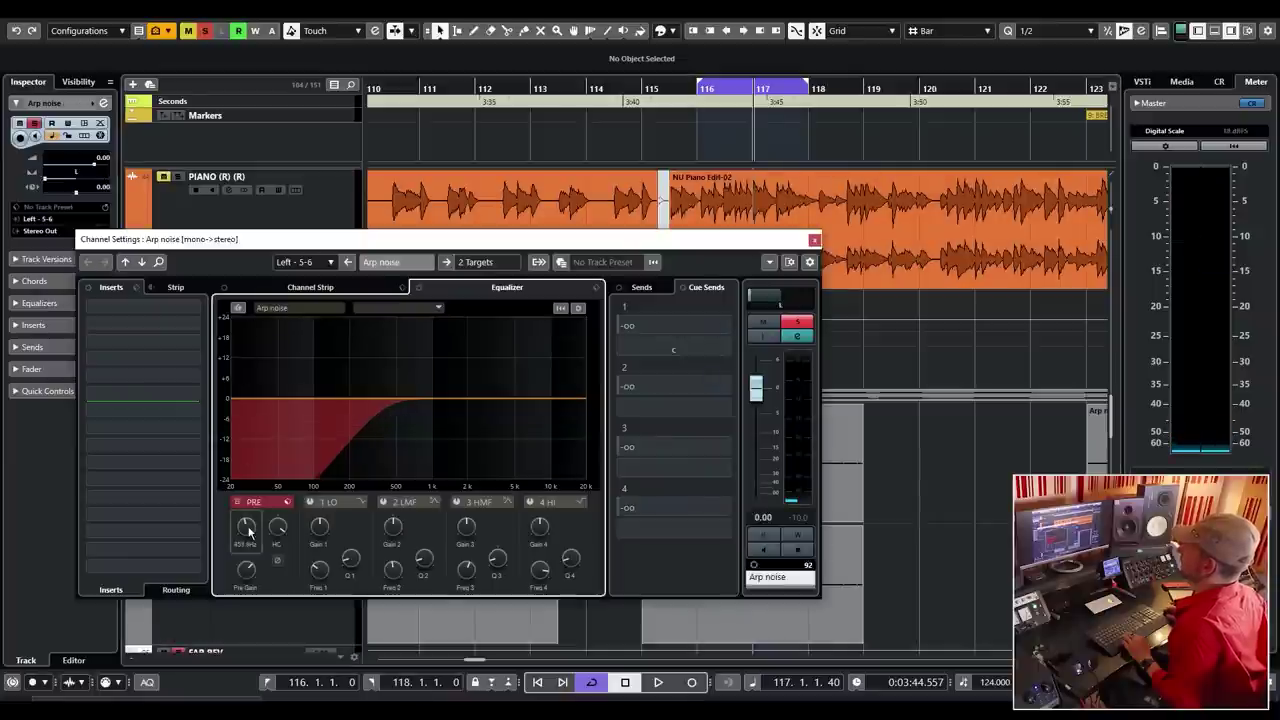
click(815, 240)
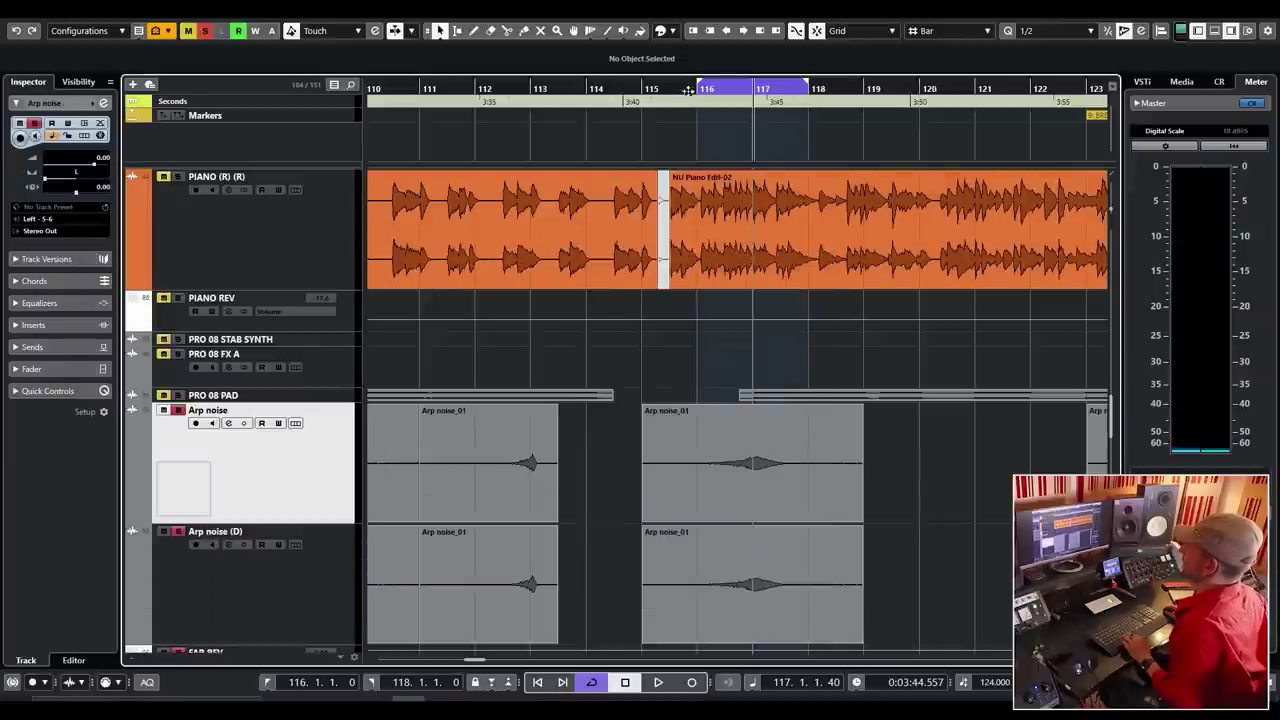
- Play from bar 116 in stereo, then switch Control Room monitoring to Mono and play again
key(space)
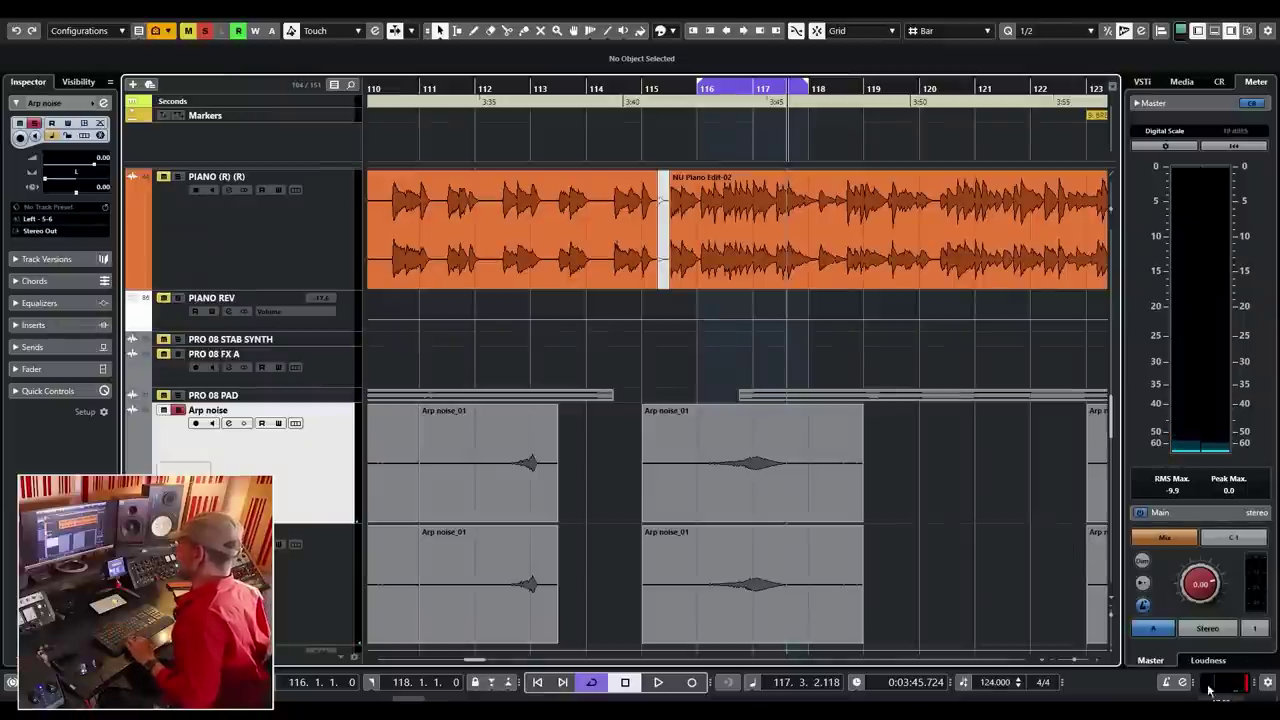
click(1220, 628)
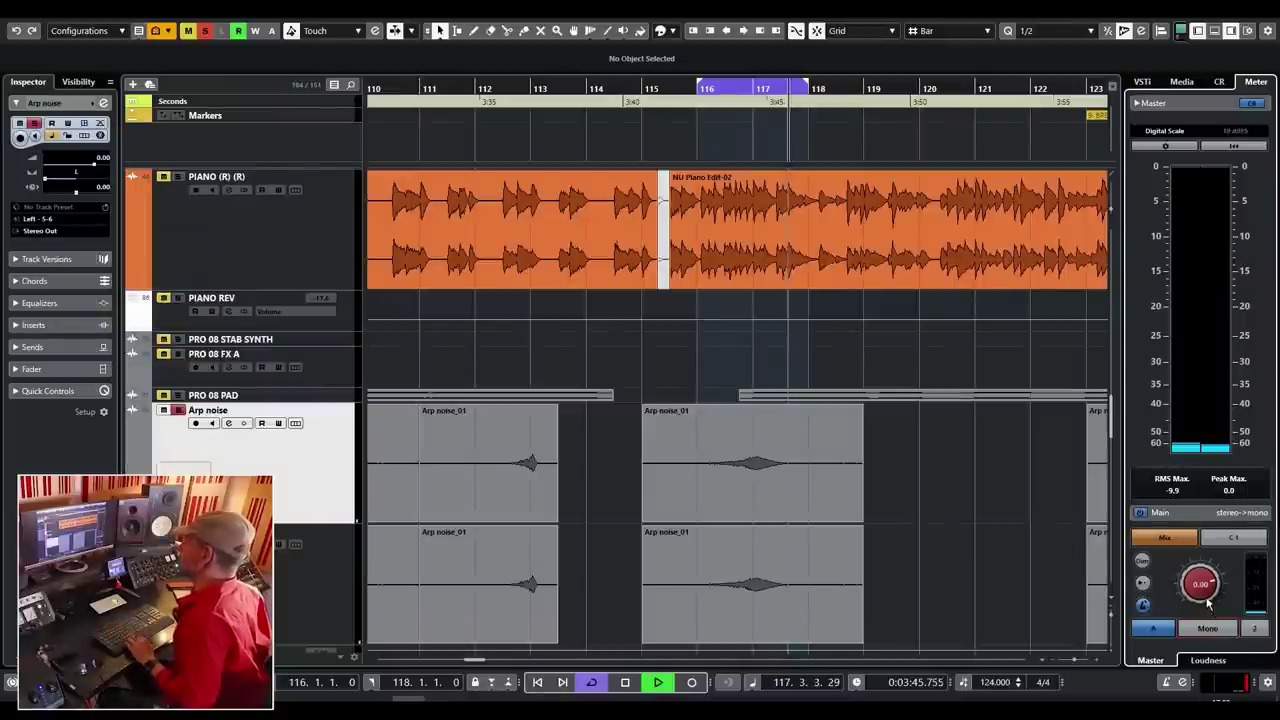
key(space)
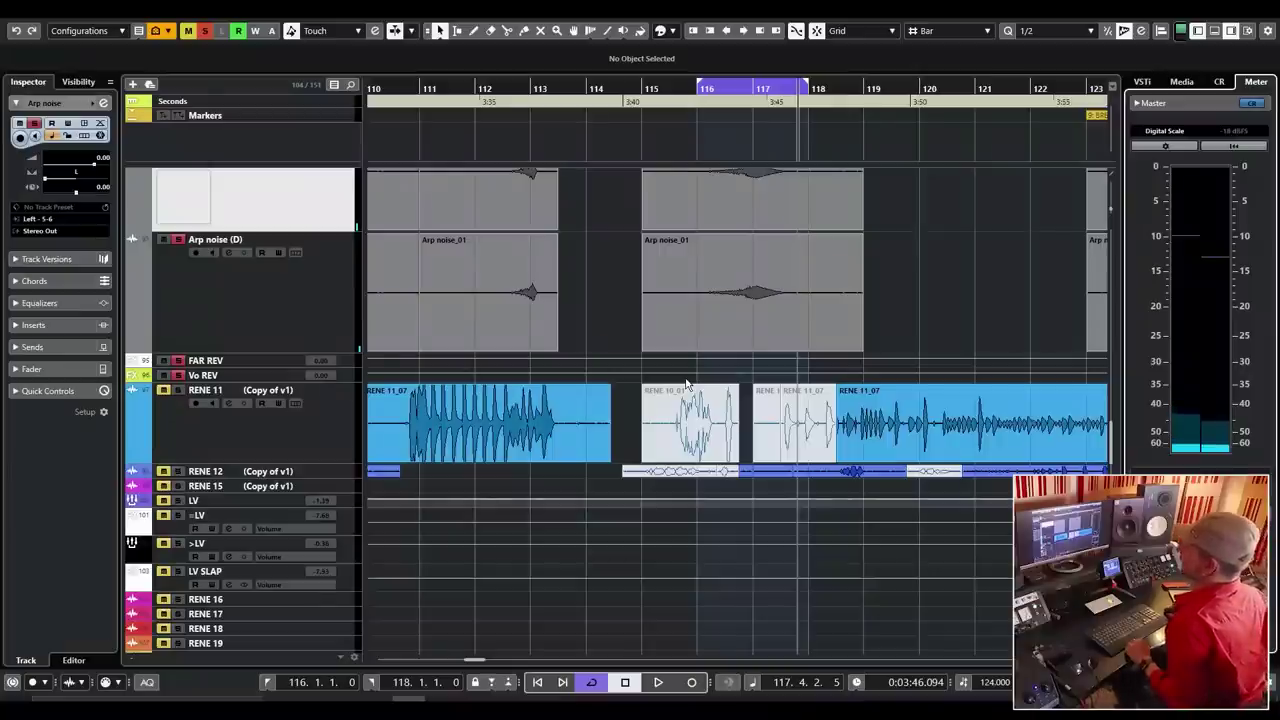
- Loop bars 111–113, clear all solos, and play the loop
ctrl+click(421, 89)
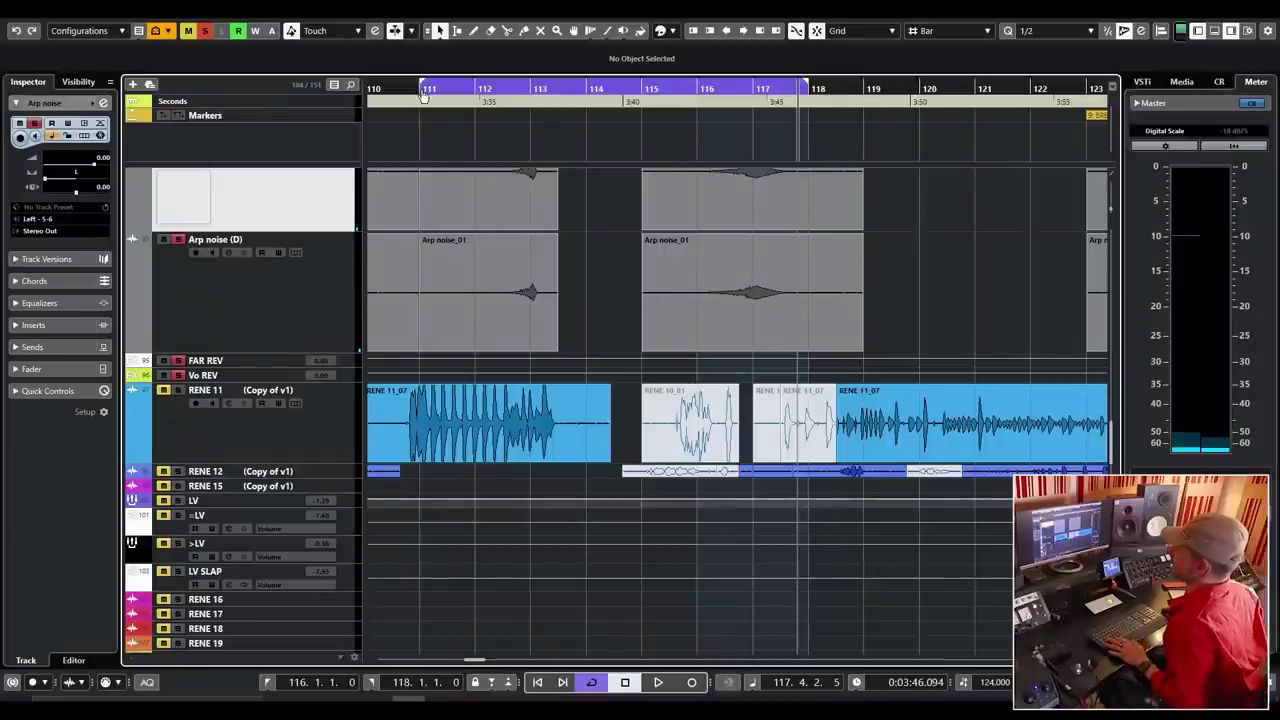
alt+click(531, 92)
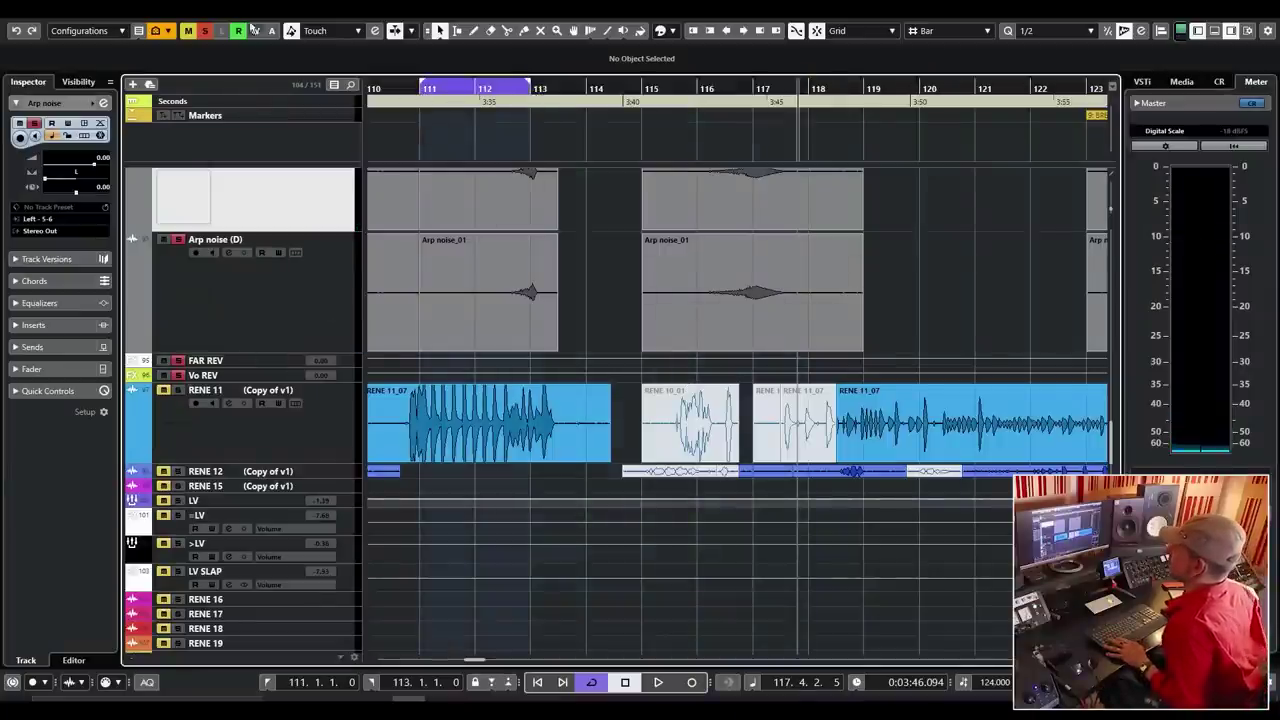
click(202, 34)
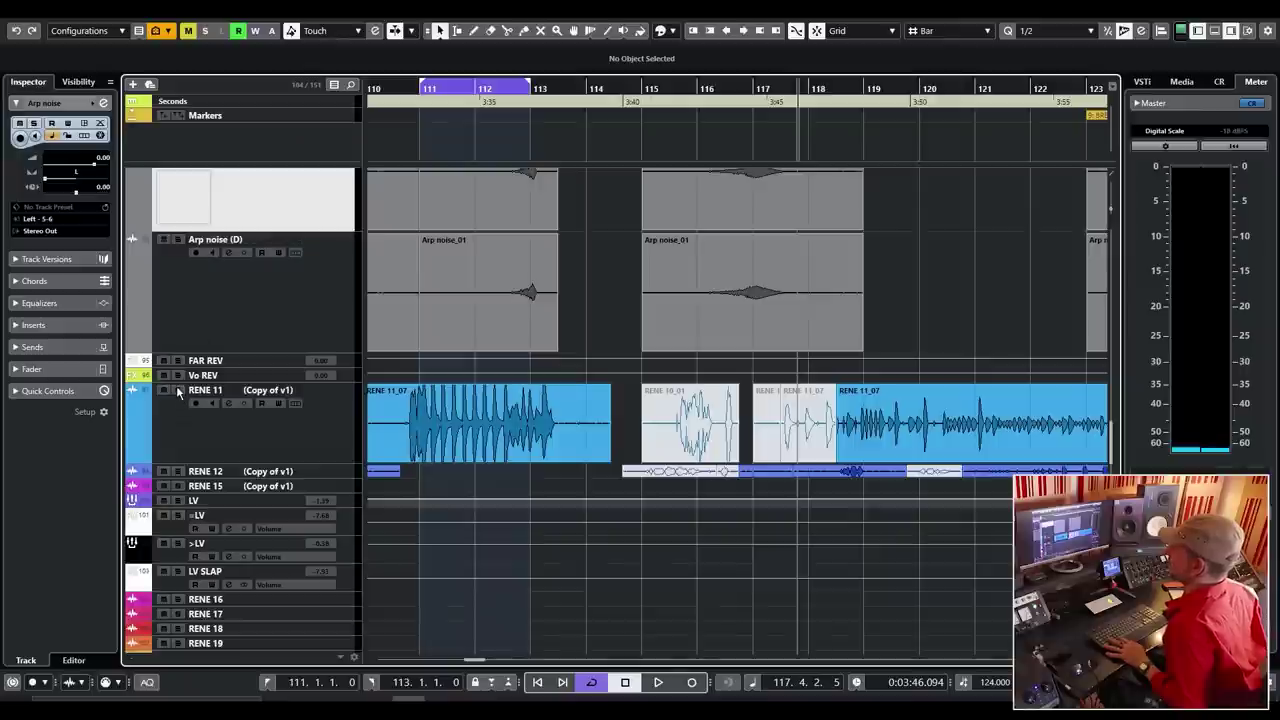
key(space)
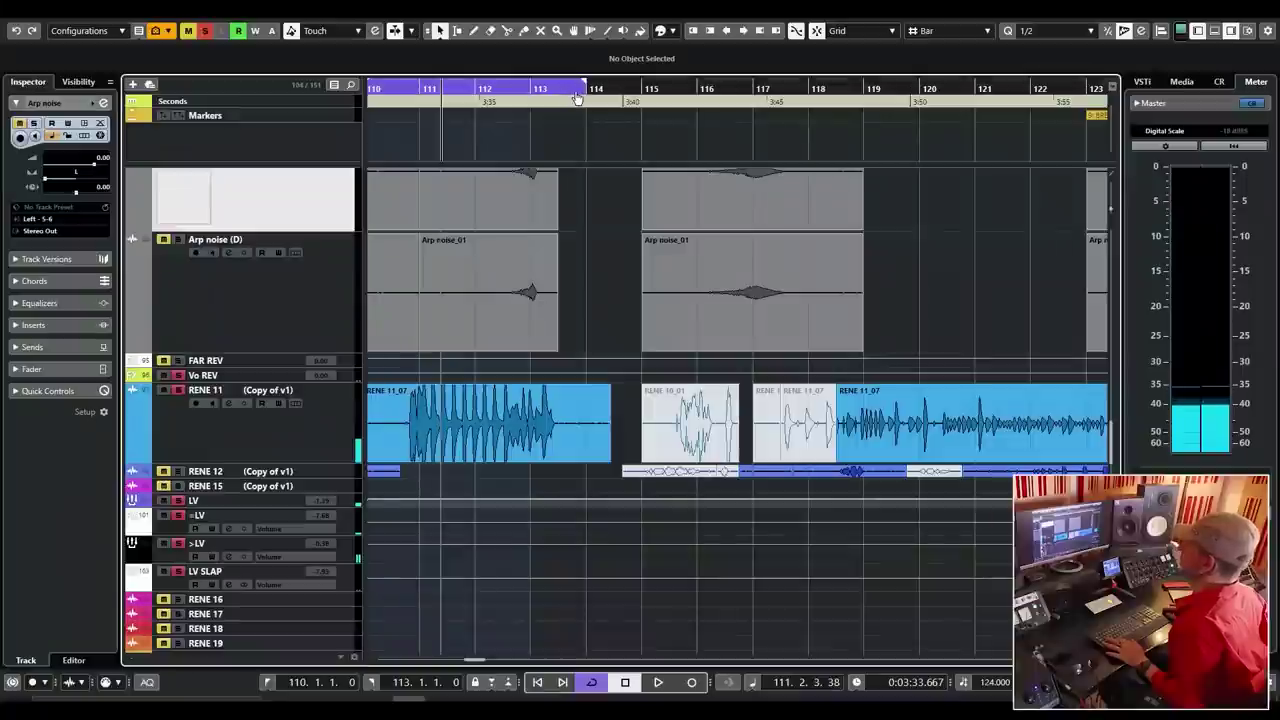
- Duplicate the RENE 11 vocal track and pan the original toward the left
click(268, 450)
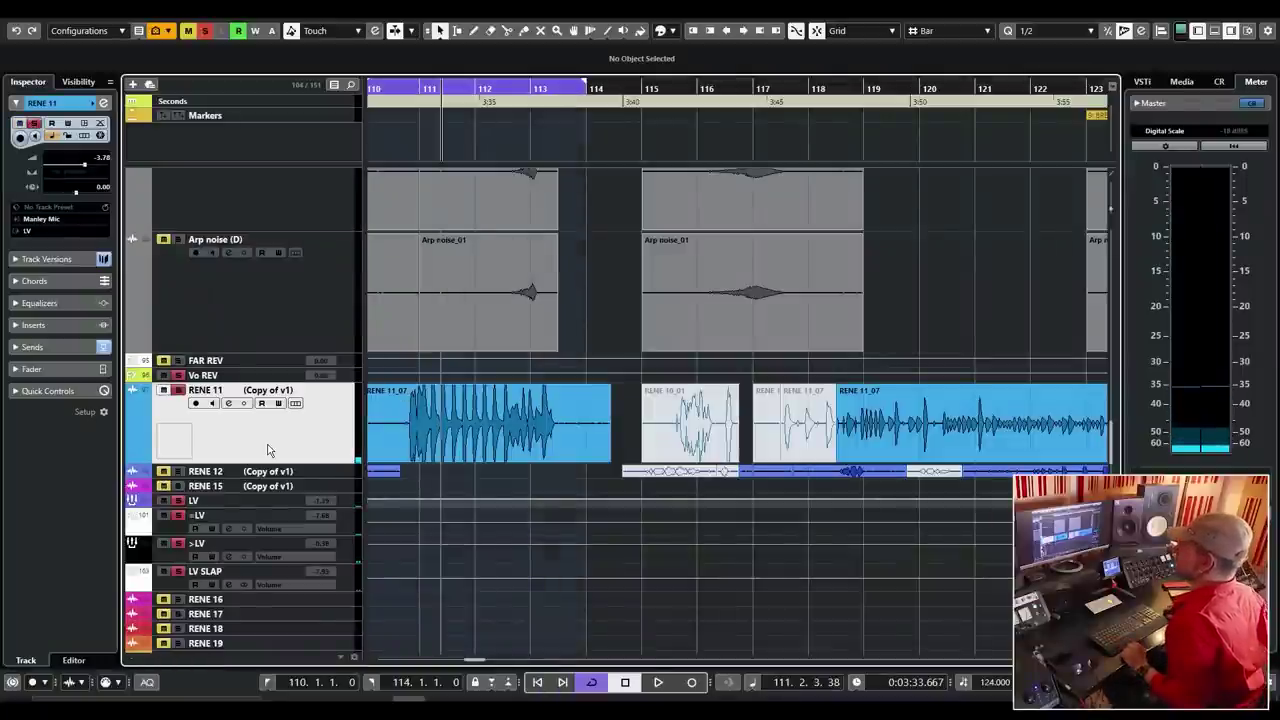
right_click(286, 419)
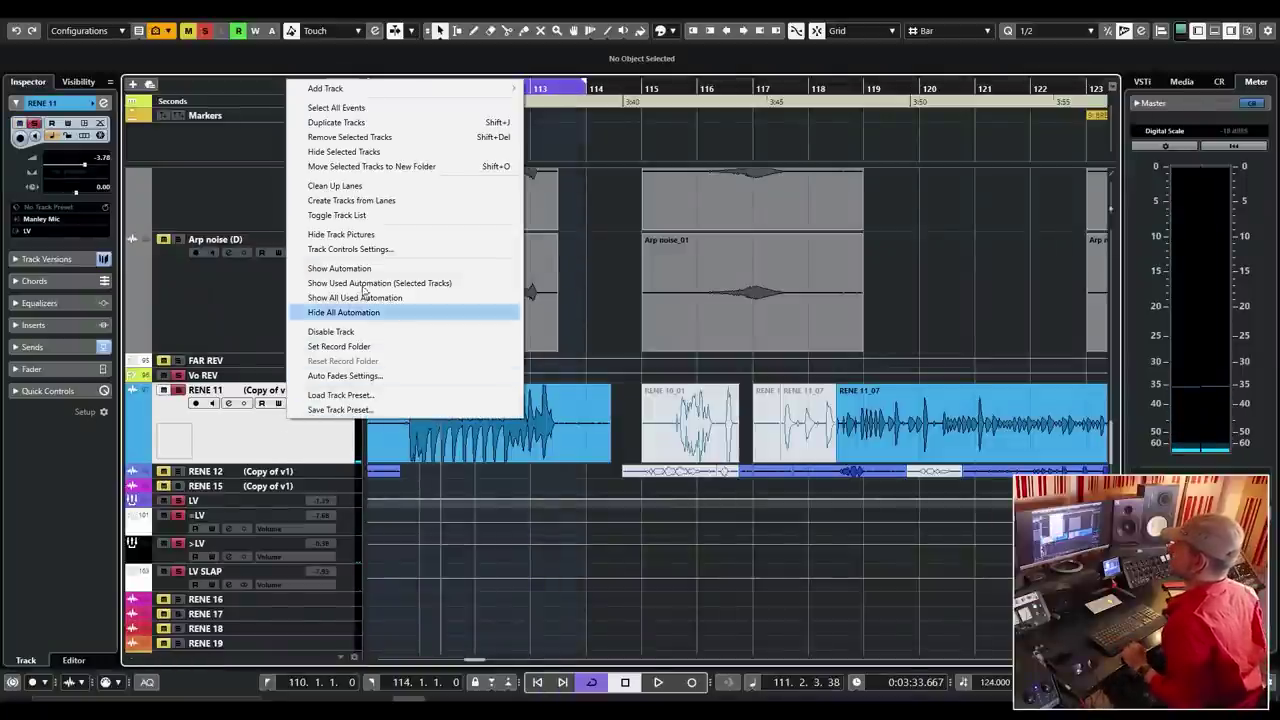
click(372, 124)
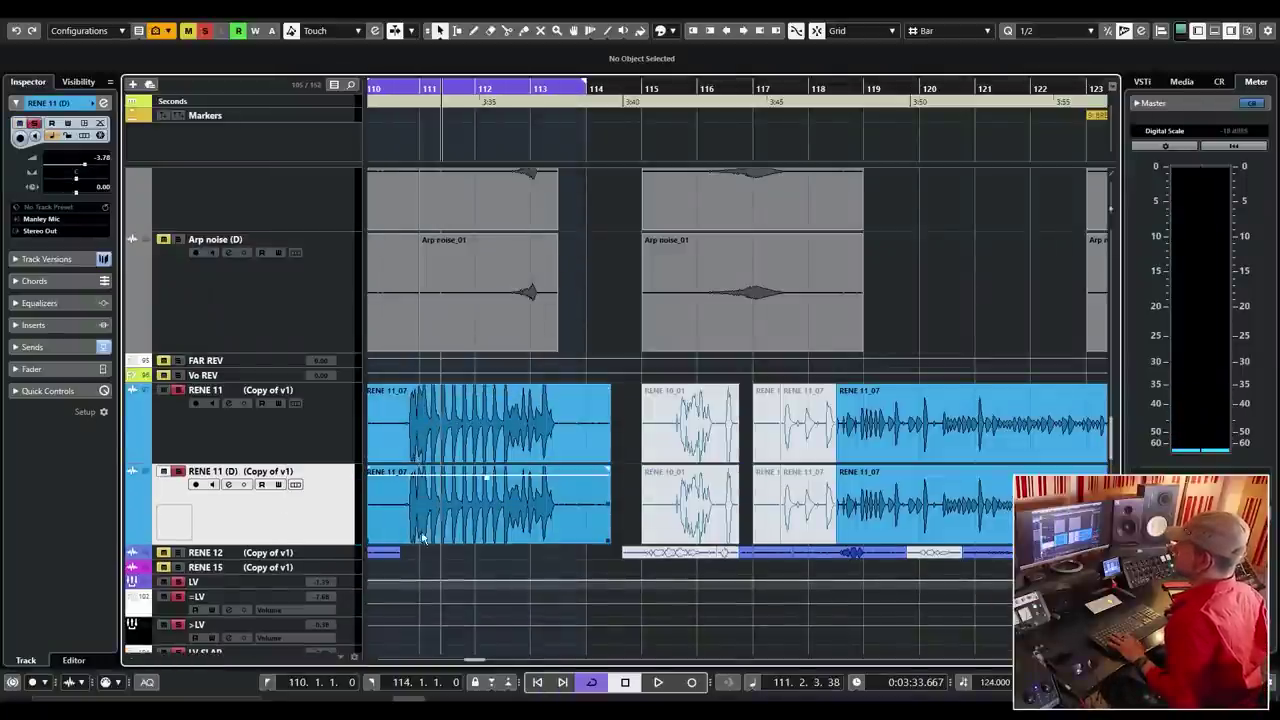
click(297, 431)
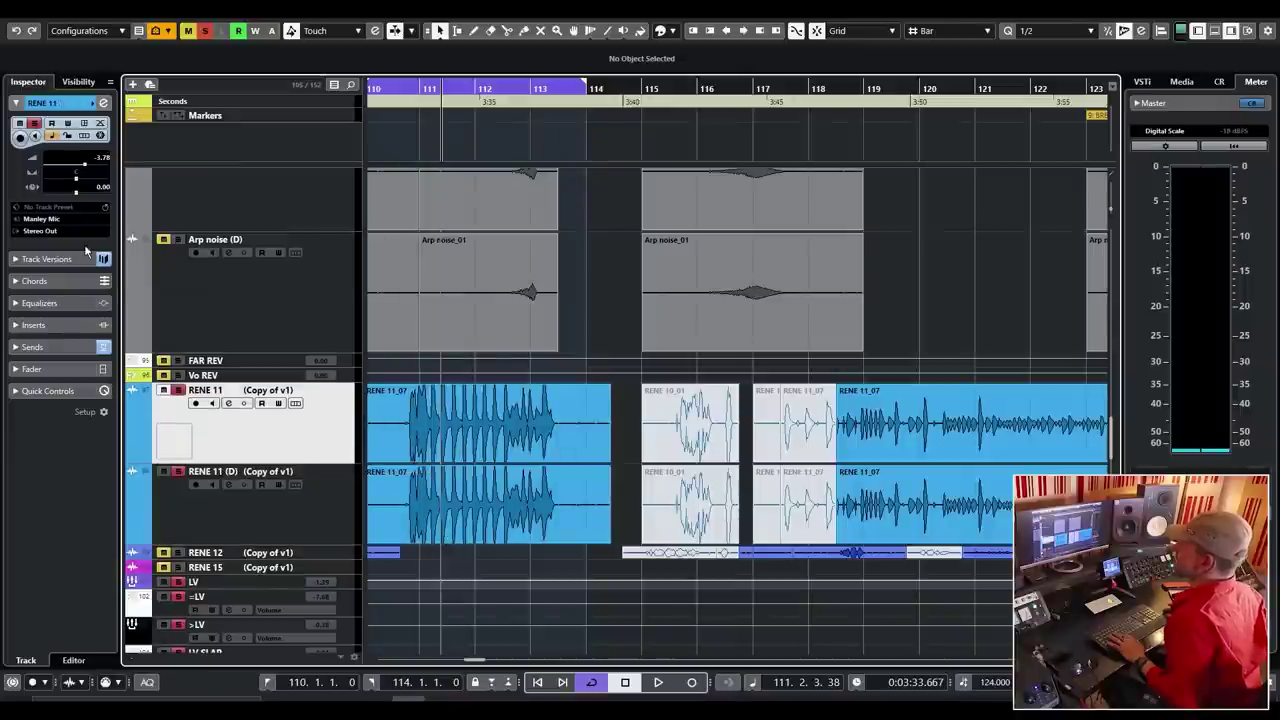
drag(80, 186, 72, 184)
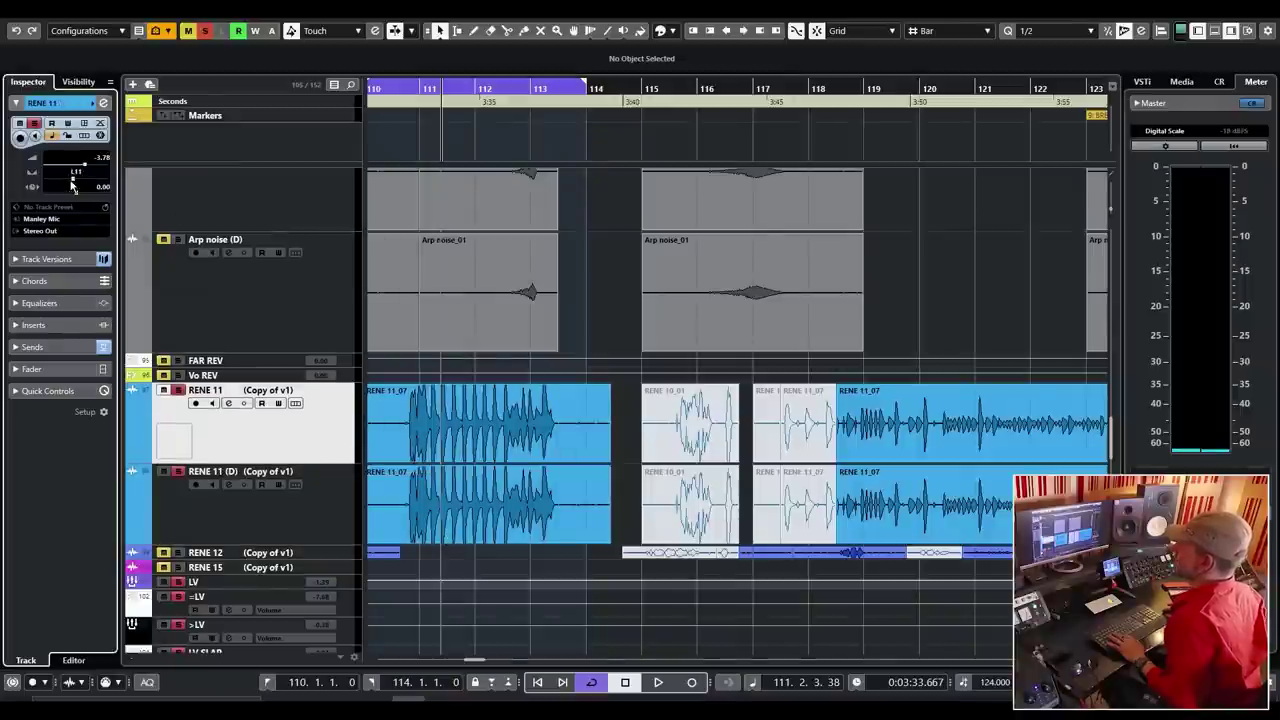
- Change the RENE 11 (D) copy's delay from 85.11 to 30.00 and play the loop
click(312, 510)
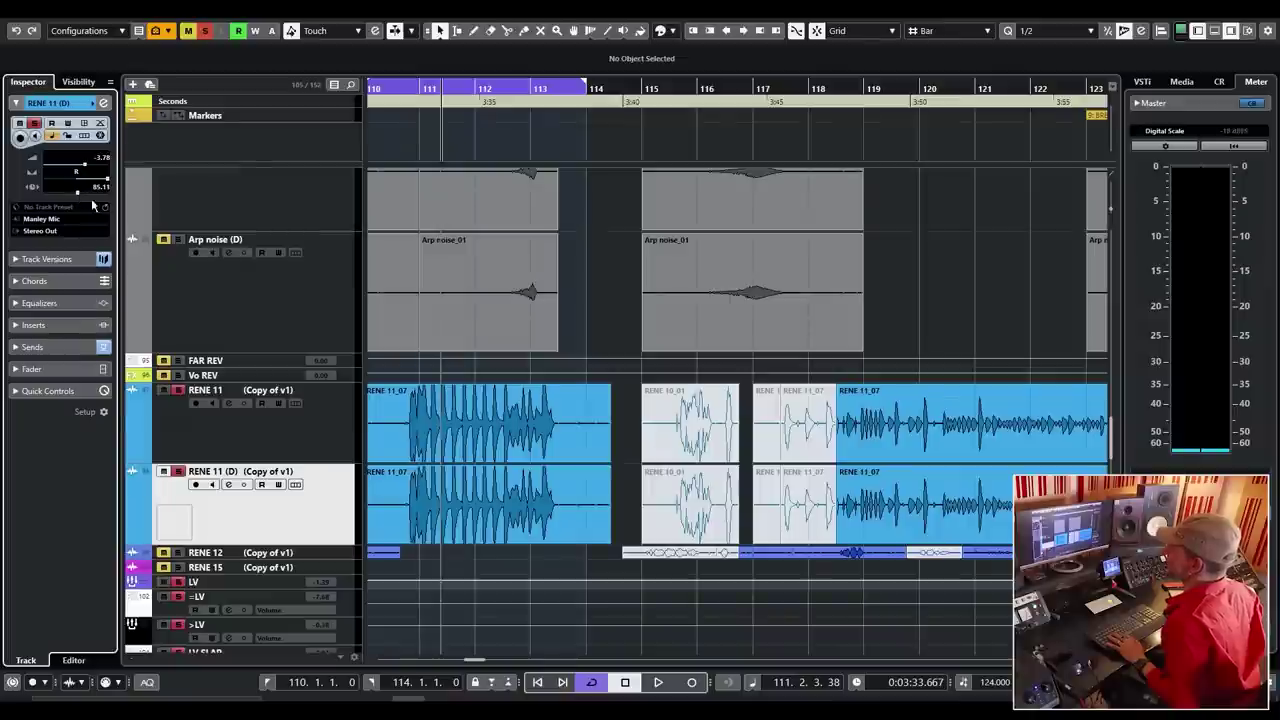
click(437, 105)
key(space)
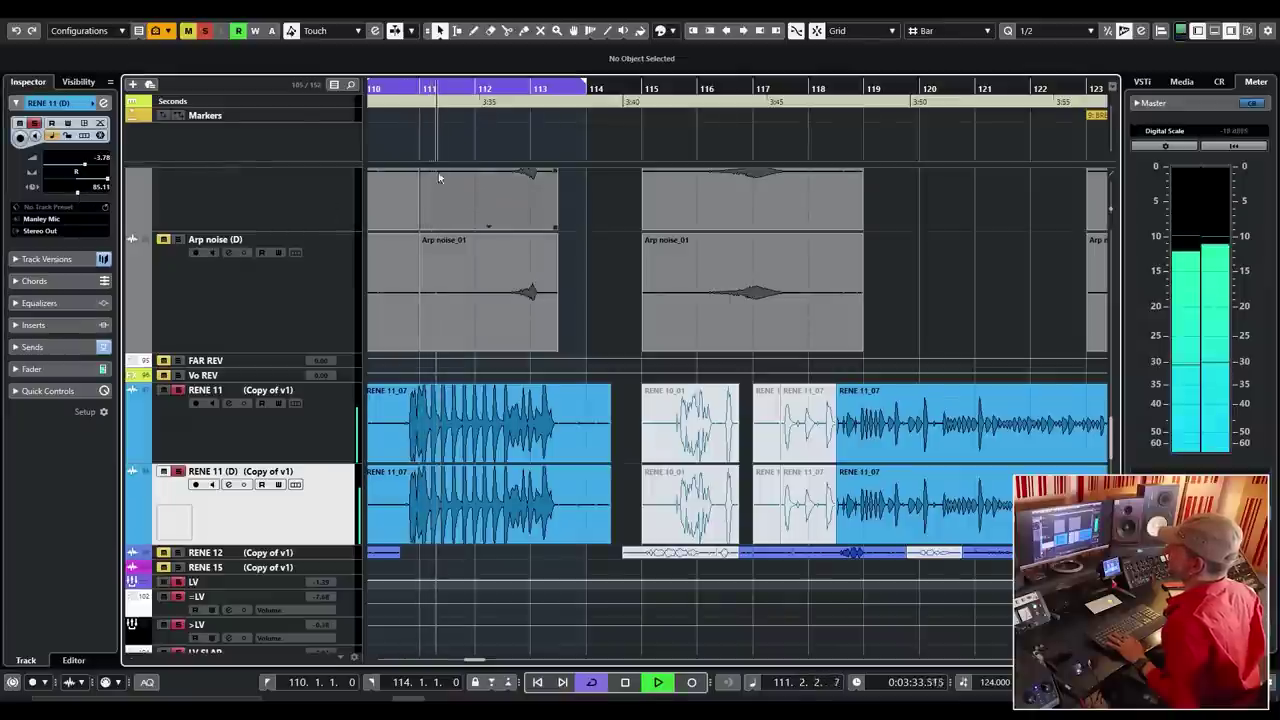
key(space)
double_click(100, 186)
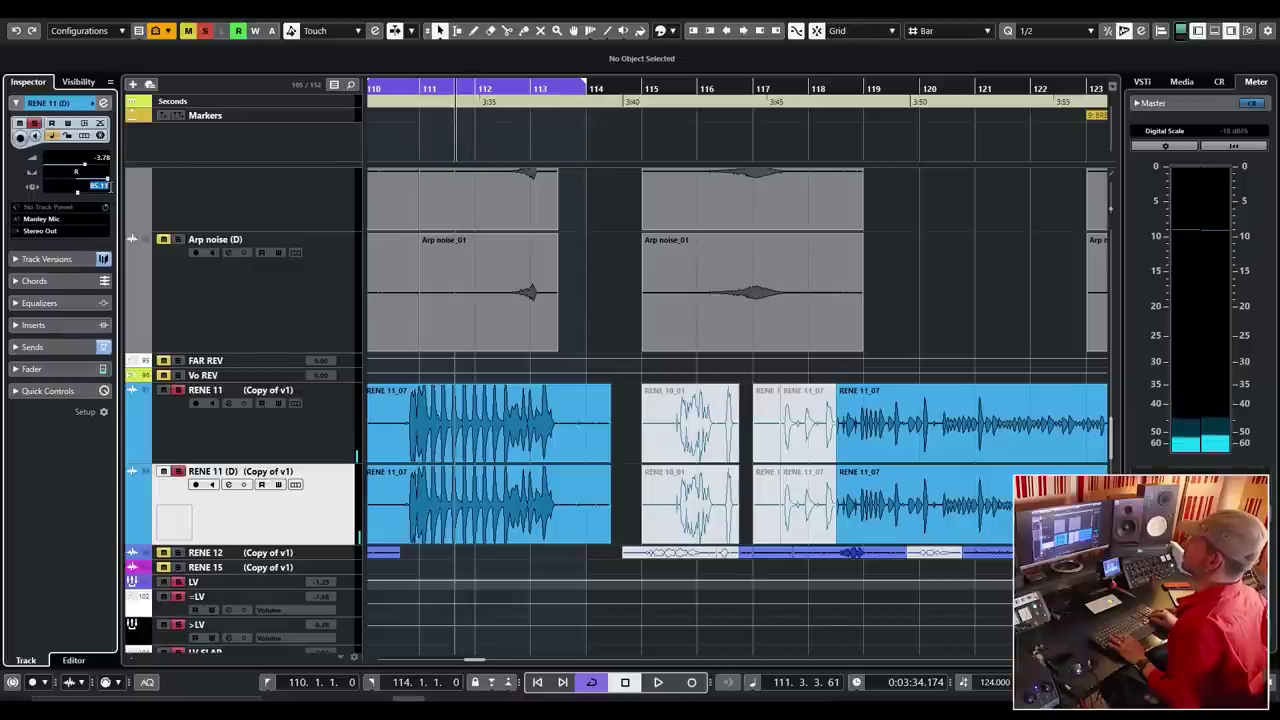
text(30)
key(Return)
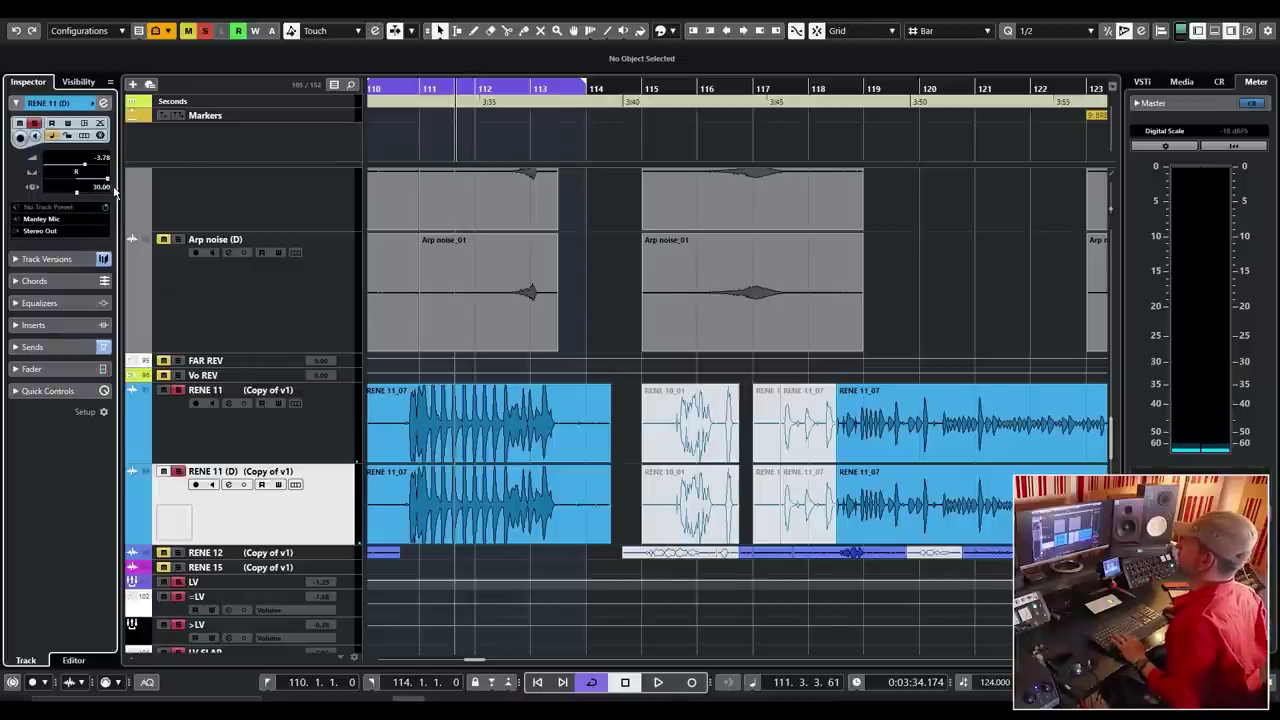
key(space)
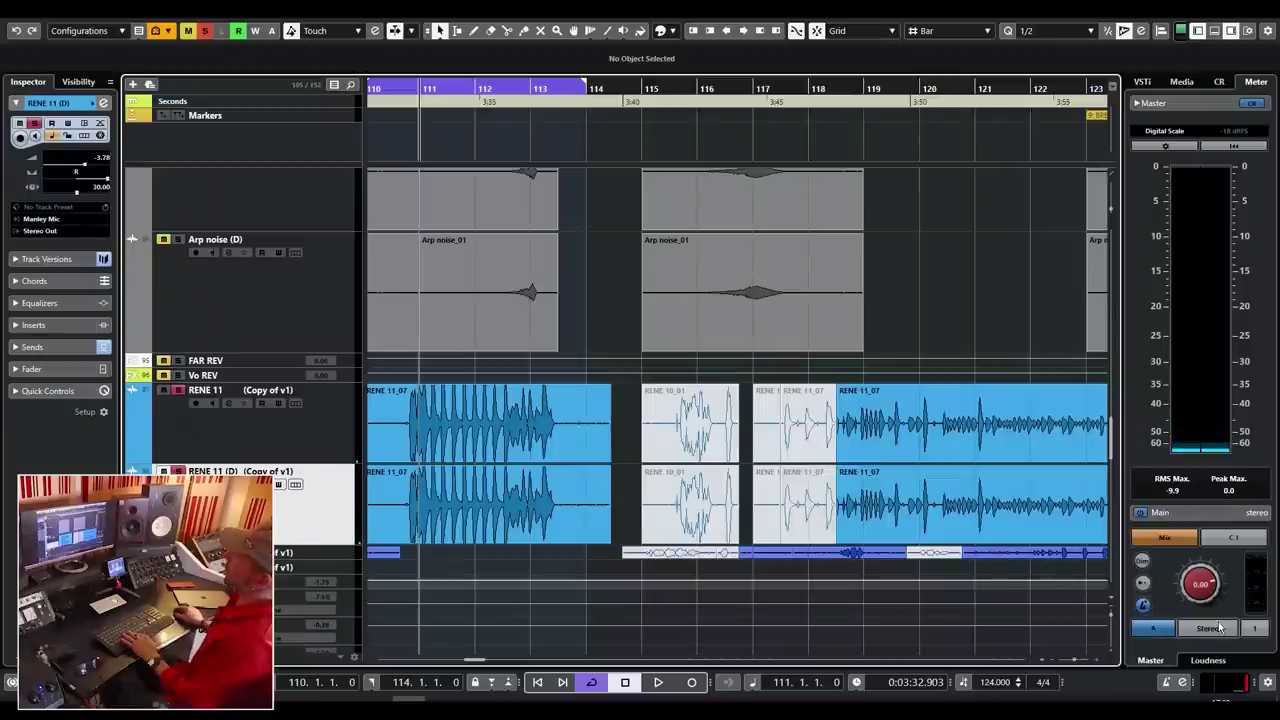
- Set Control Room monitoring to Mono and play the doubled RENE 11 vocal loop
click(1219, 627)
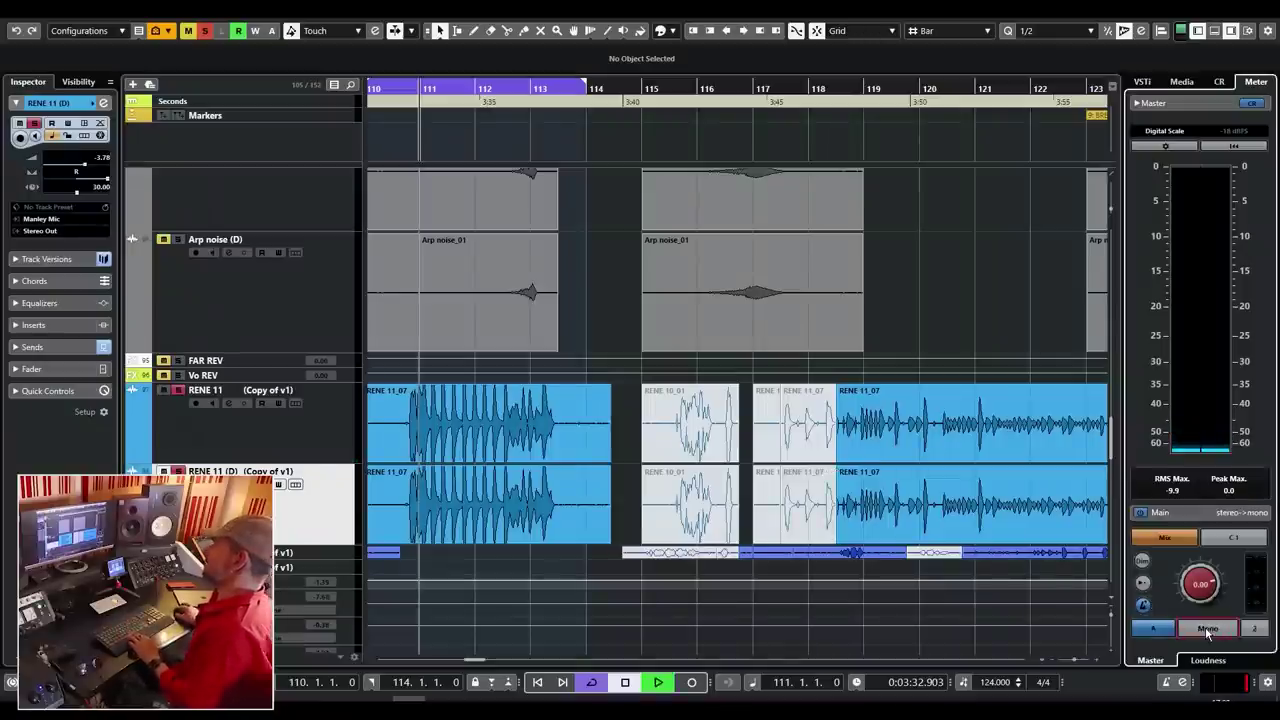
key(space)
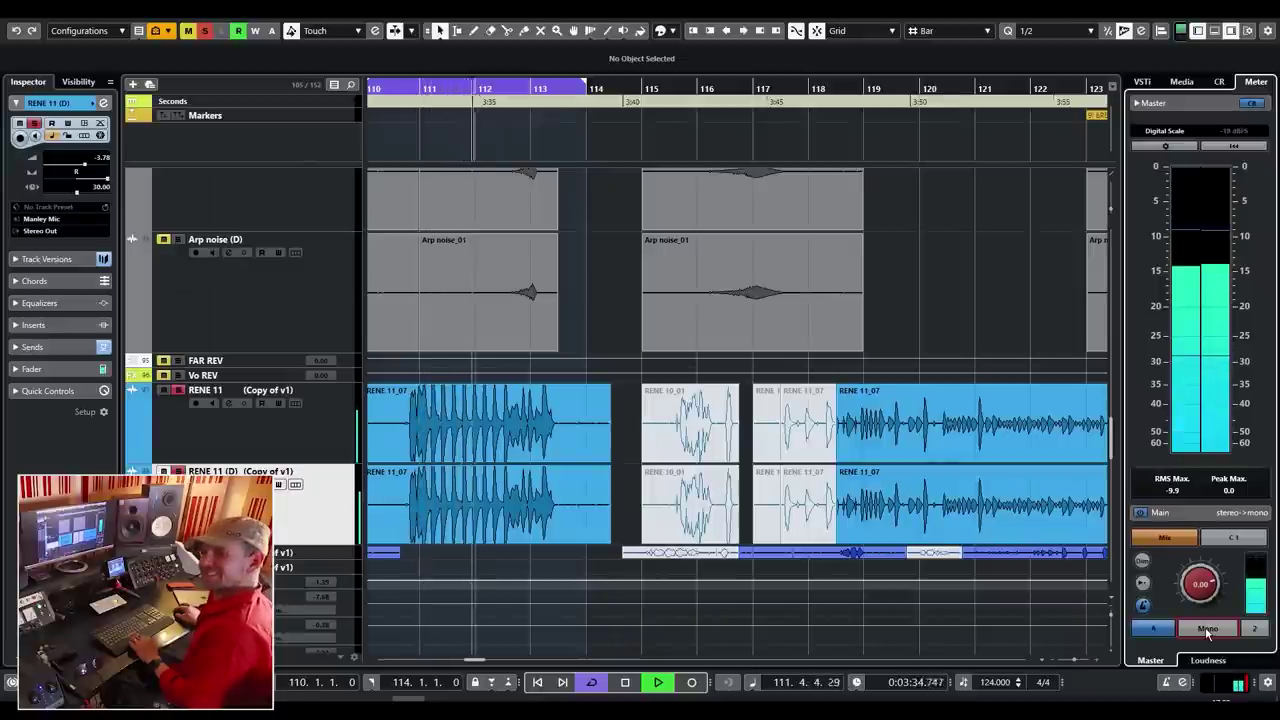